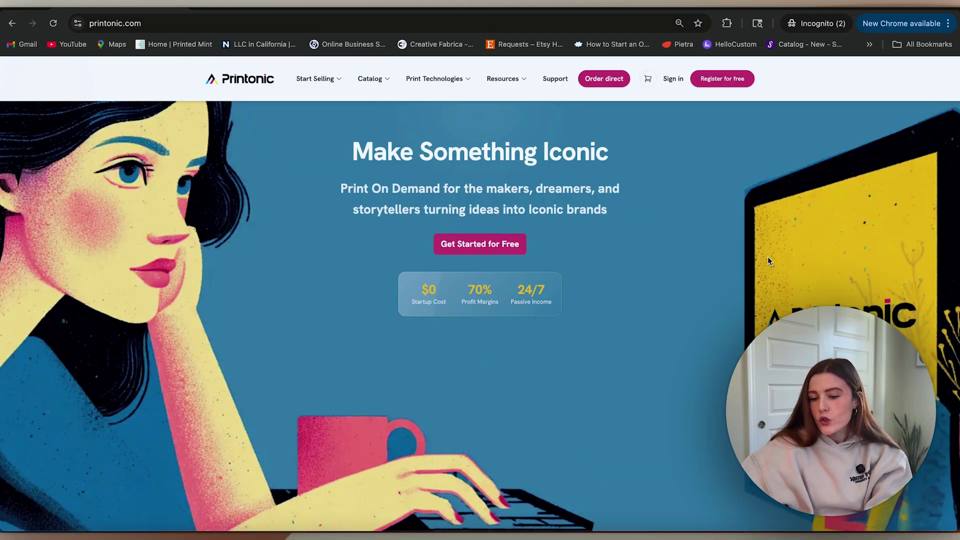
# - Begin the free sign-up and request a new Etsy store connection with the store name MegitRain
pyautogui.click(483, 245)
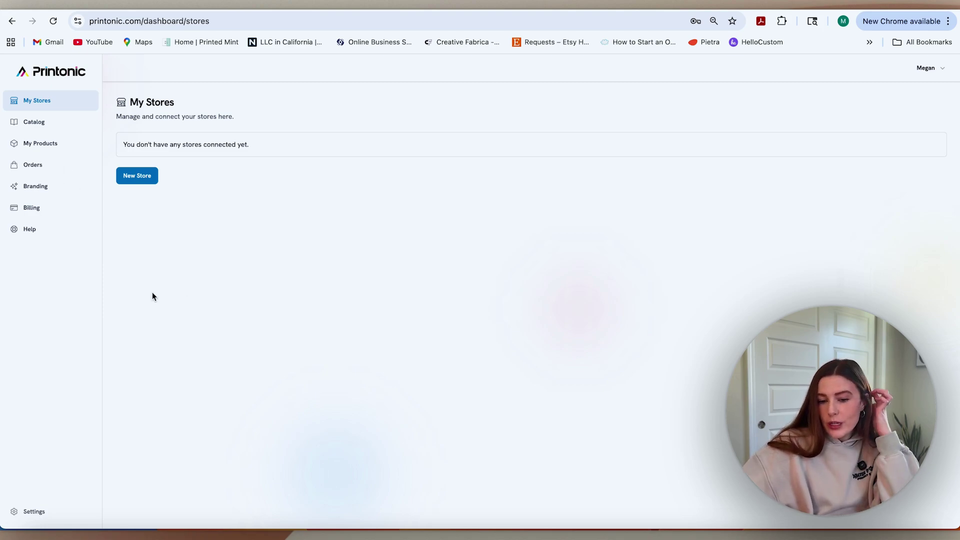
pyautogui.click(134, 180)
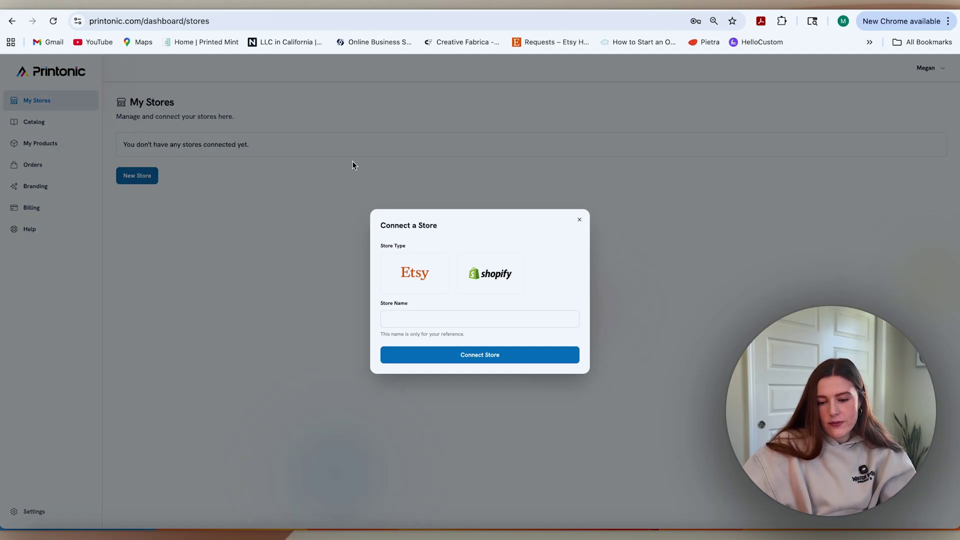
pyautogui.click(420, 280)
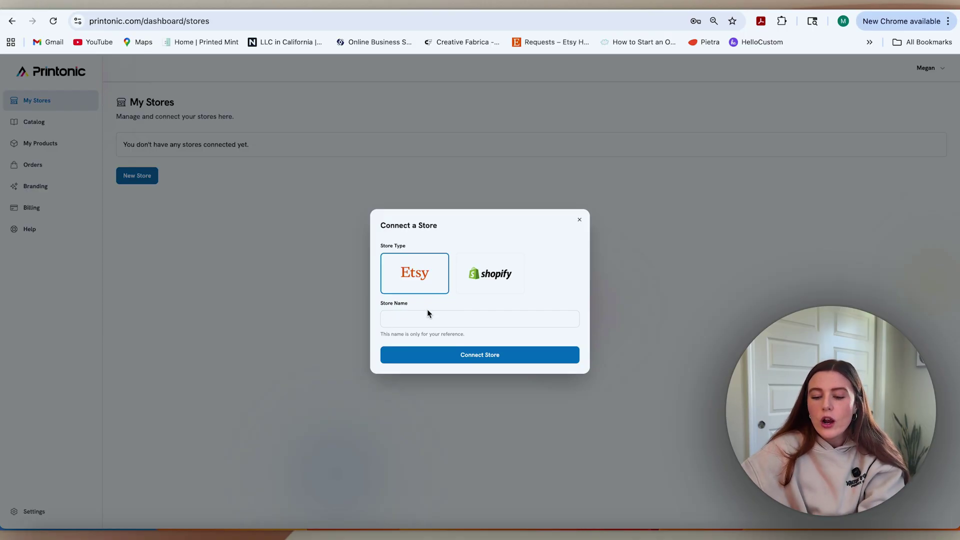
pyautogui.click(427, 315)
pyautogui.write('MegitRain')
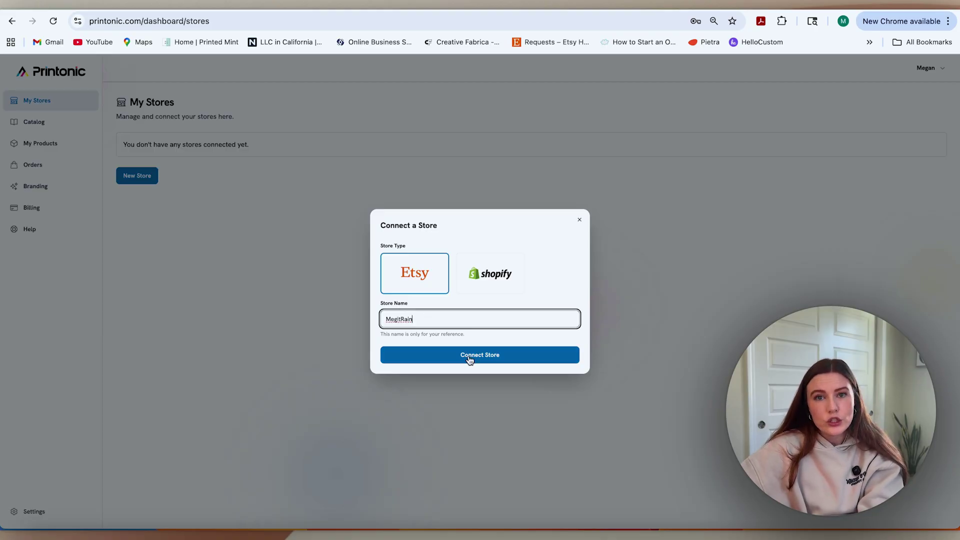
pyautogui.click(470, 356)
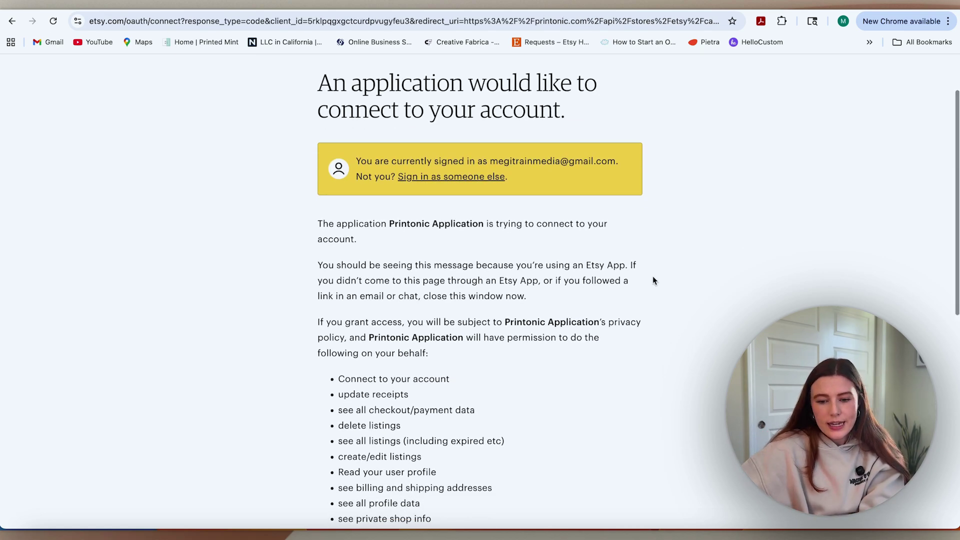
# - Grant the Printonic Application access to the Etsy account
pyautogui.scroll(-2, 652, 278)
pyautogui.scroll(-5, 653, 281)
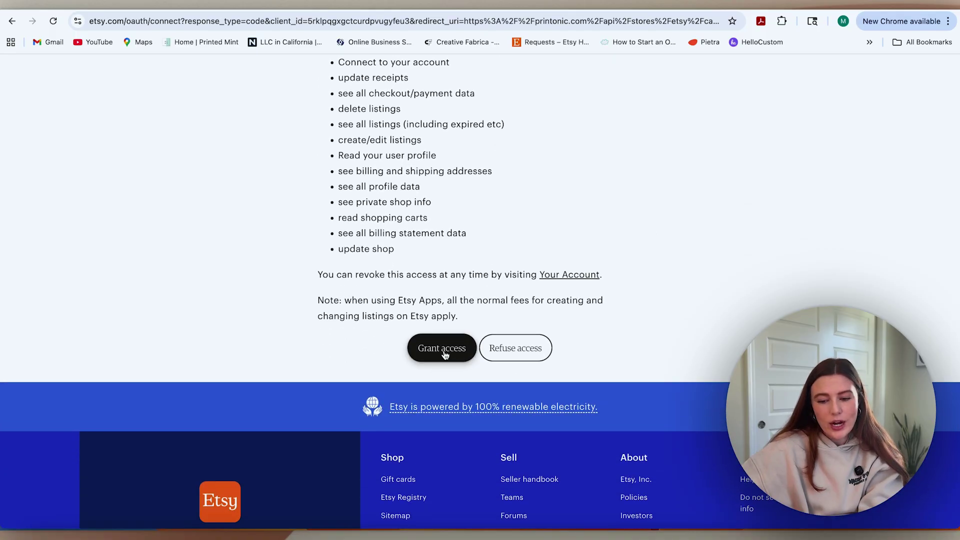
pyautogui.click(445, 353)
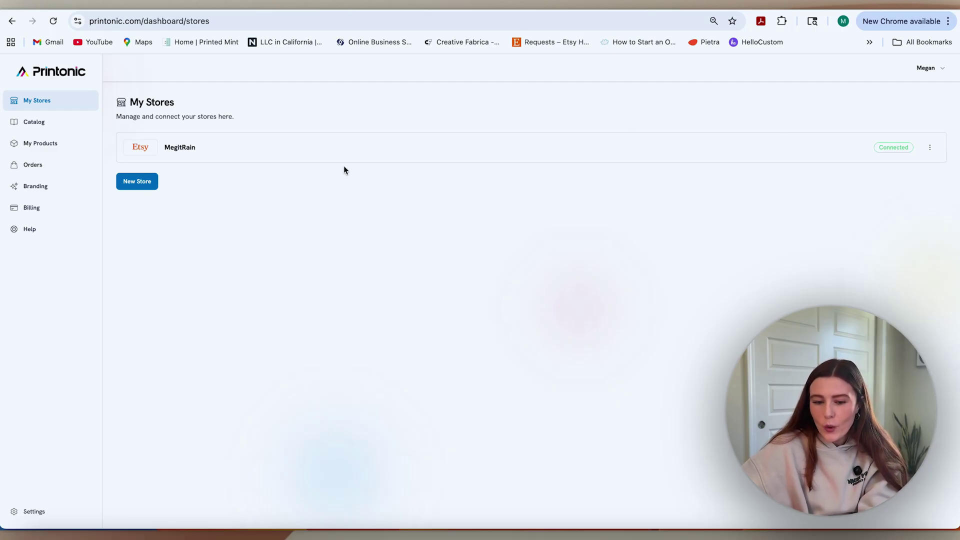
# - Browse the product catalog by category, covering Accessories, Apparel, Candles, Drinkware and Gift Sets, and look through the accessories on offer
pyautogui.click(34, 122)
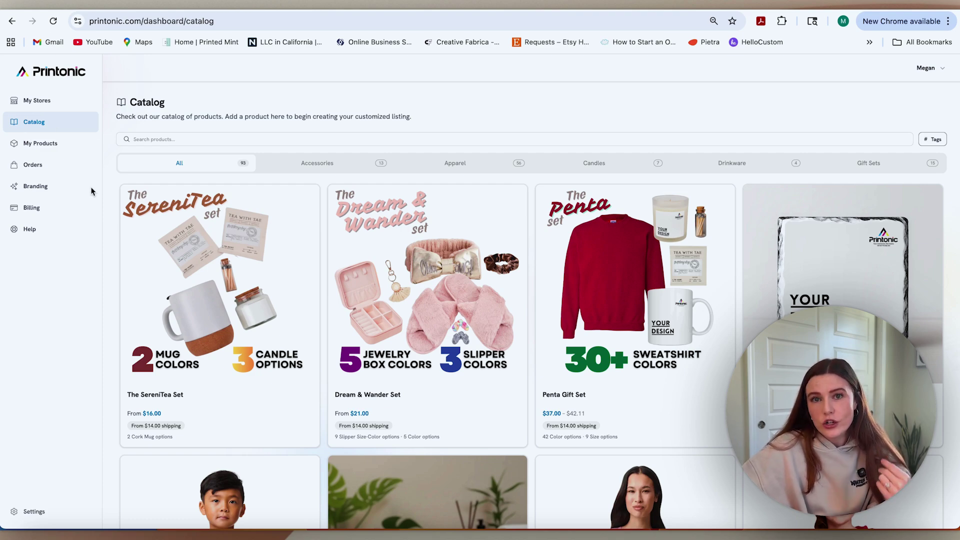
pyautogui.scroll(-2, 110, 192)
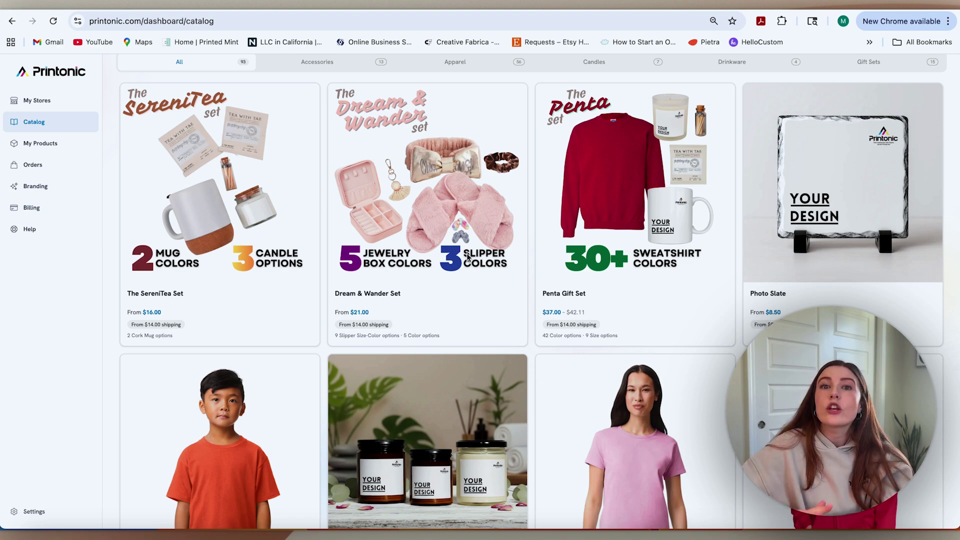
pyautogui.scroll(2, 640, 304)
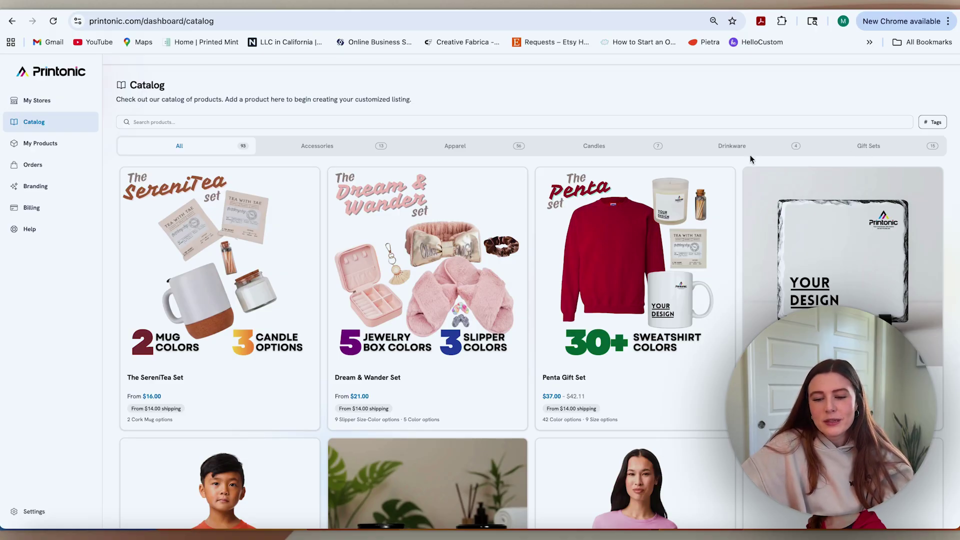
pyautogui.click(345, 151)
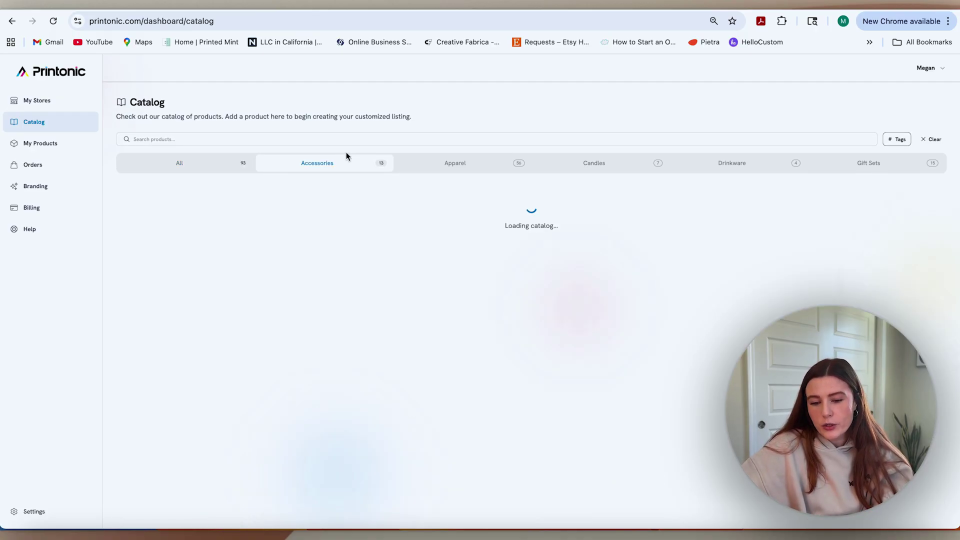
pyautogui.click(457, 163)
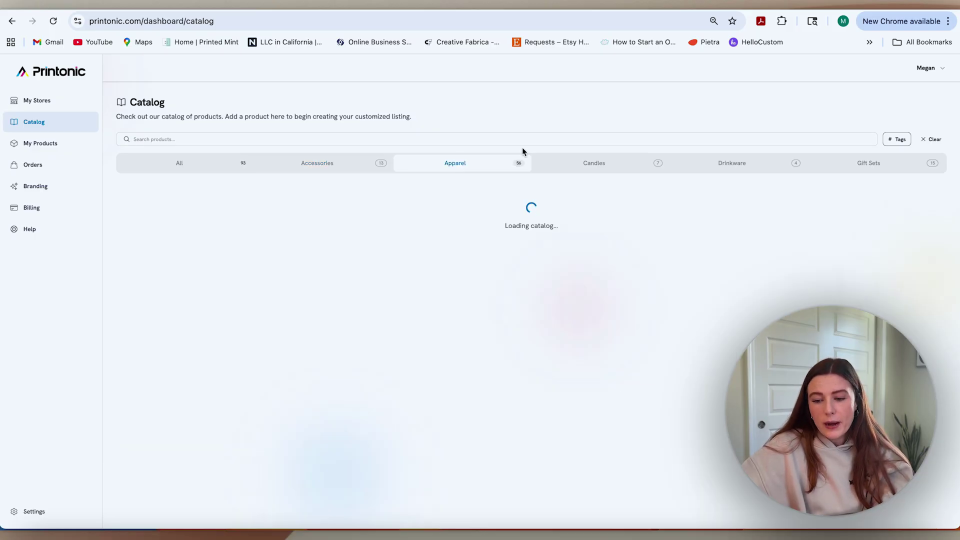
pyautogui.click(590, 163)
pyautogui.click(726, 171)
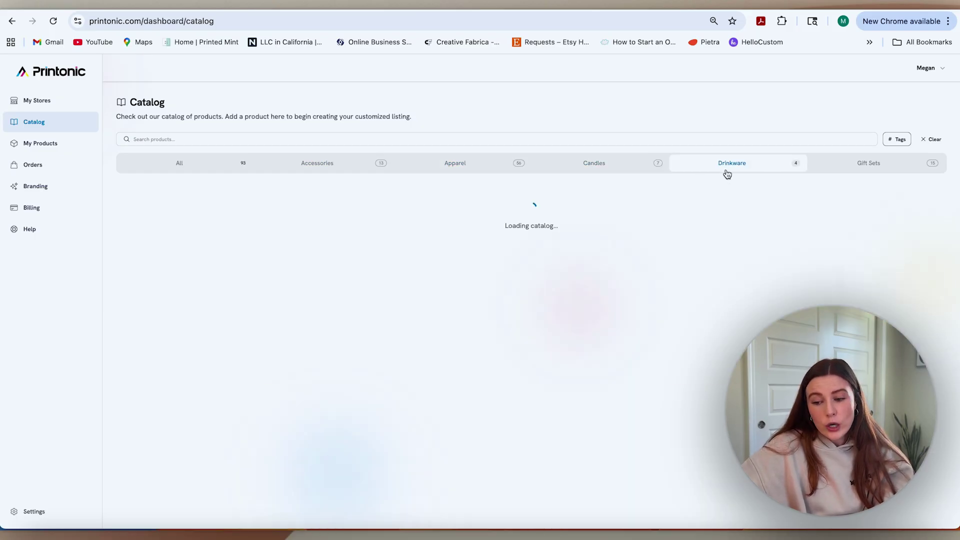
pyautogui.click(875, 163)
pyautogui.click(370, 164)
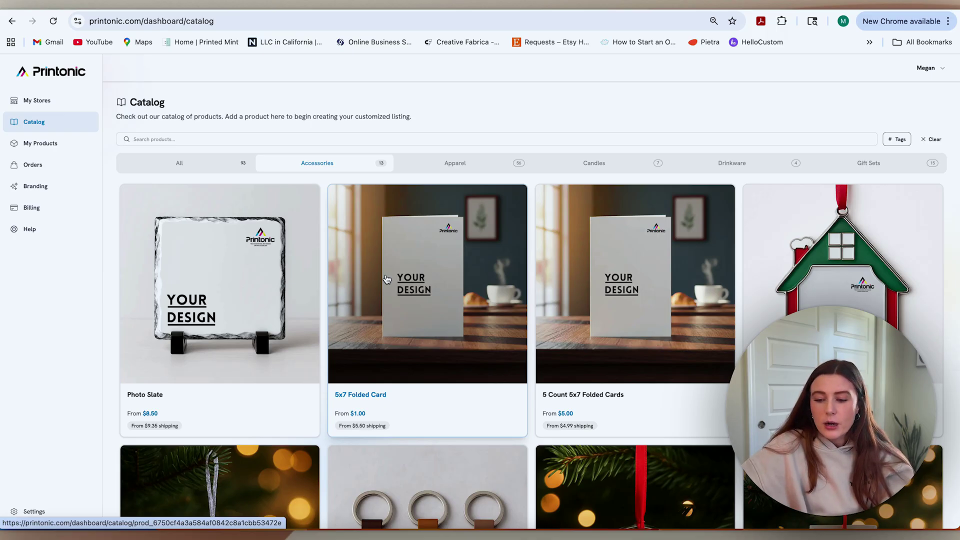
pyautogui.scroll(-2, 387, 279)
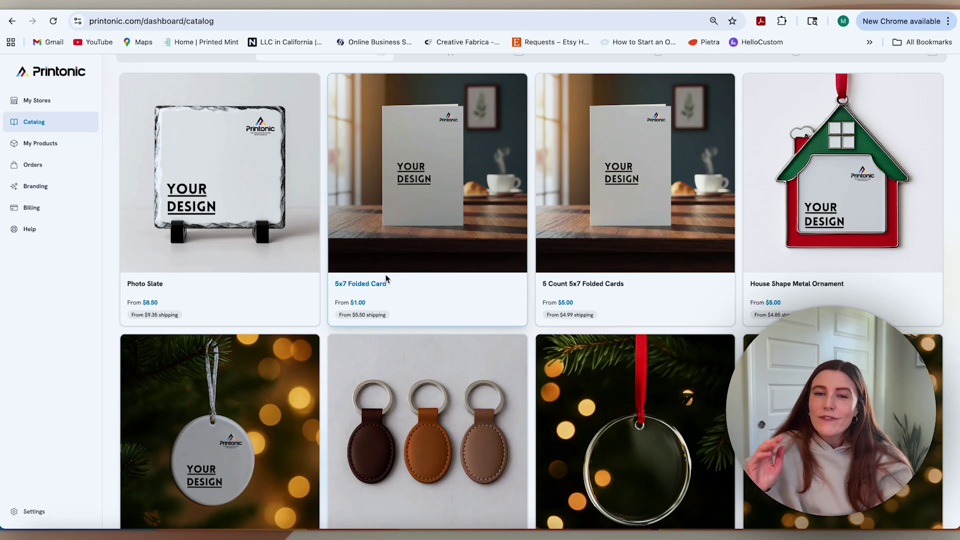
pyautogui.scroll(-4, 386, 278)
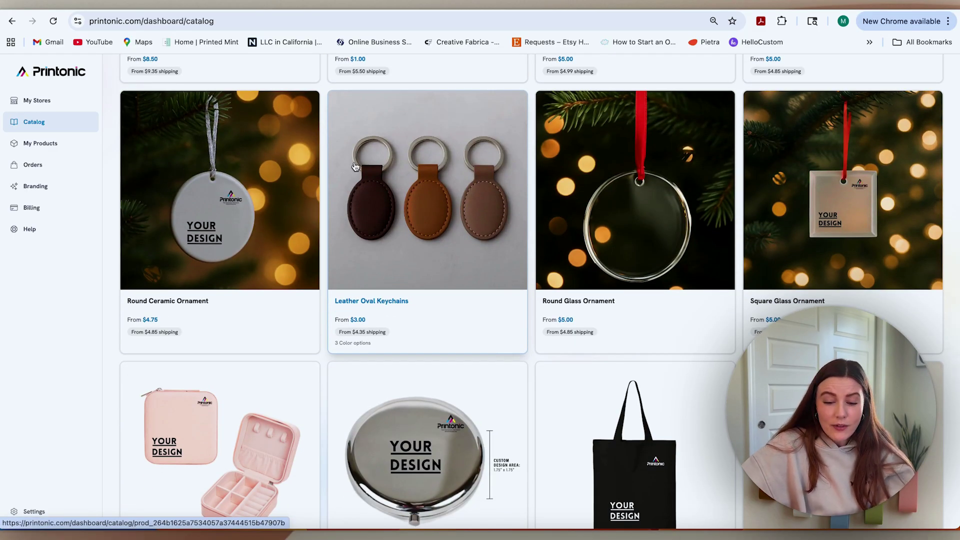
pyautogui.scroll(-3, 440, 249)
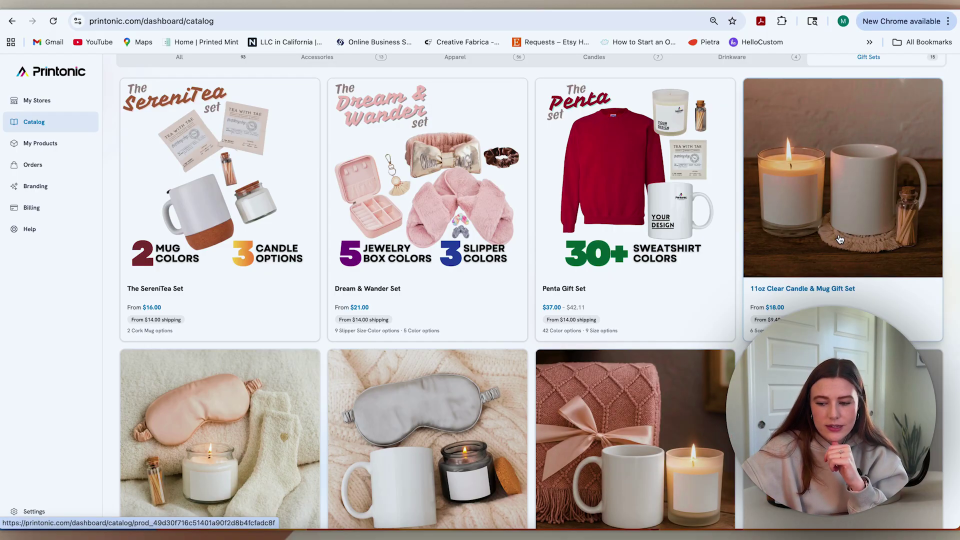
# - Open the 11oz Clear Candle & Mug Gift Set from the catalog and add it as a product
pyautogui.click(845, 209)
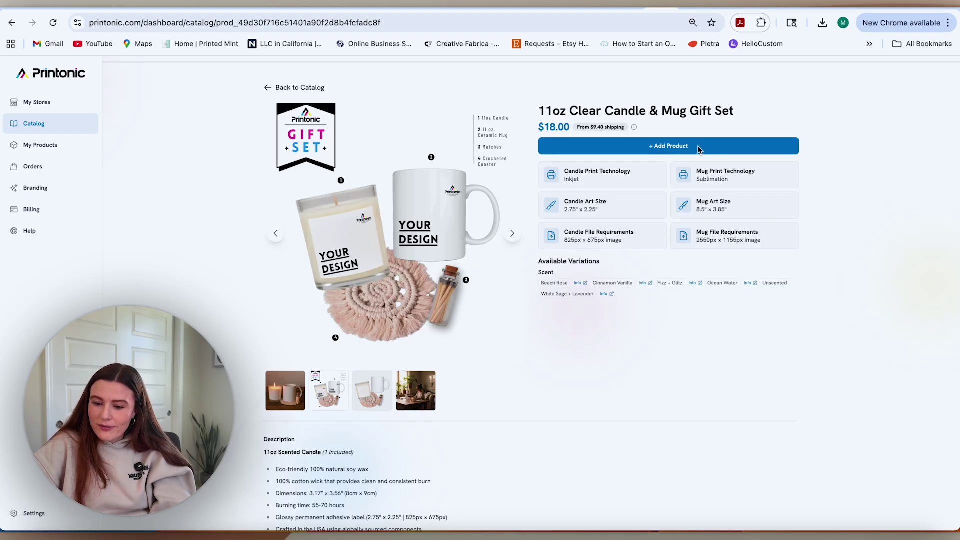
pyautogui.click(715, 149)
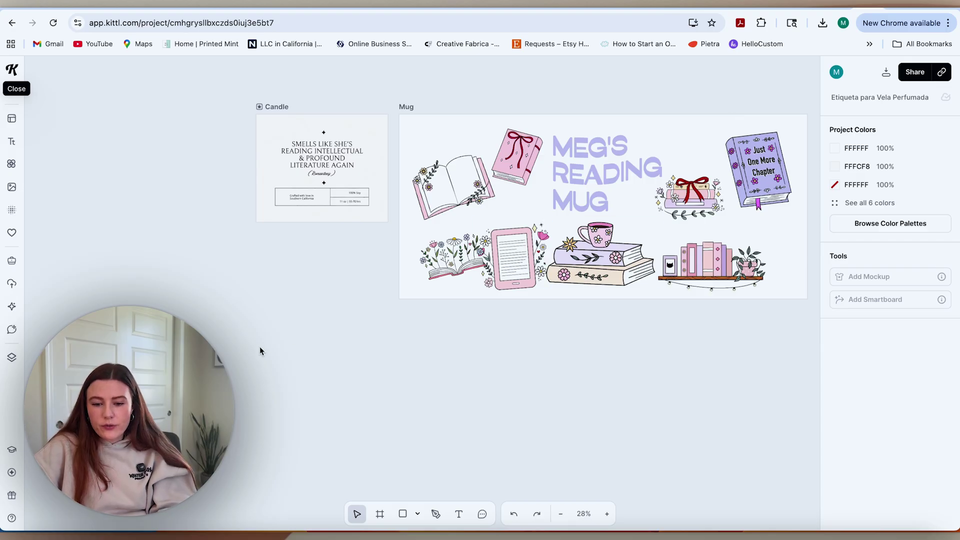
# - Switch to Kittl and examine the Candle label and the Mug wrap designs up close
pyautogui.hotkey('shift', '2')
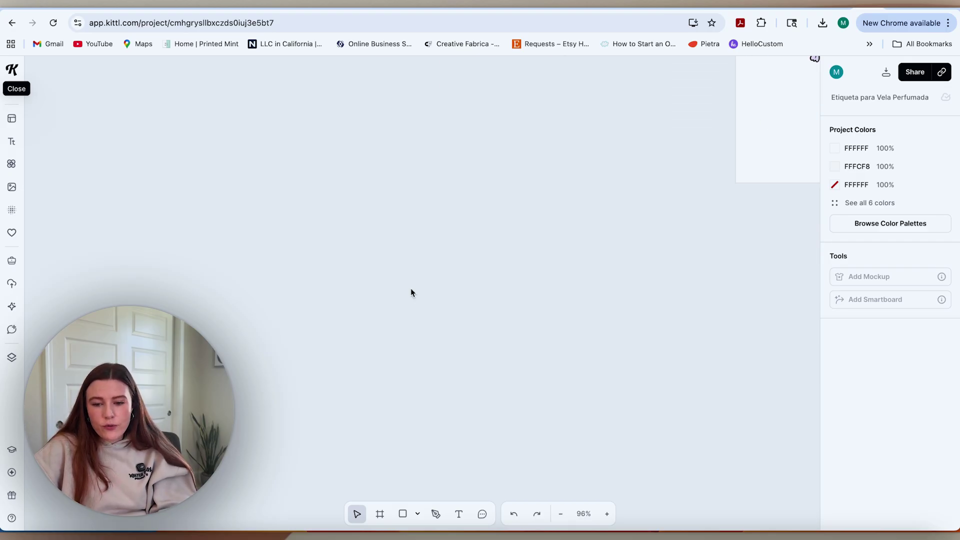
pyautogui.scroll(1, 484, 264)
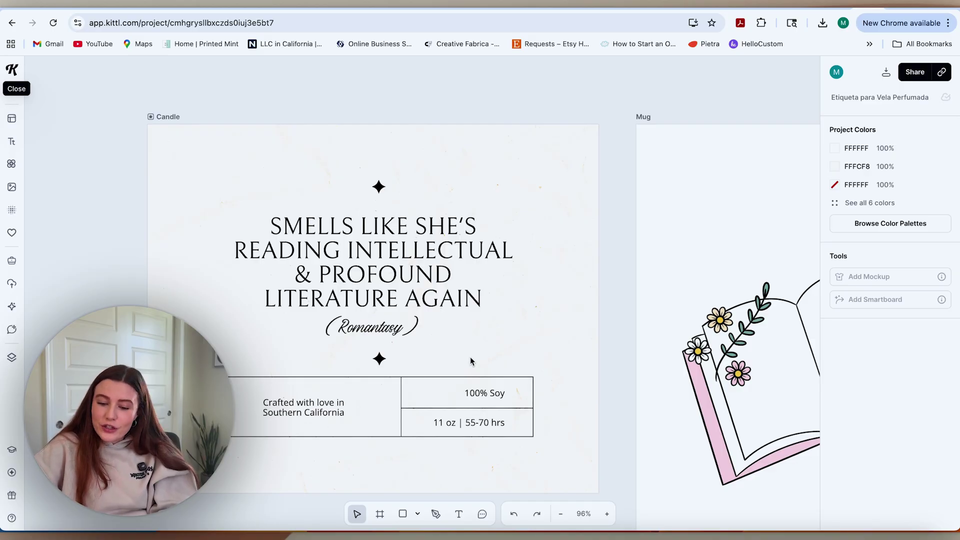
pyautogui.hscroll(10, 470, 359)
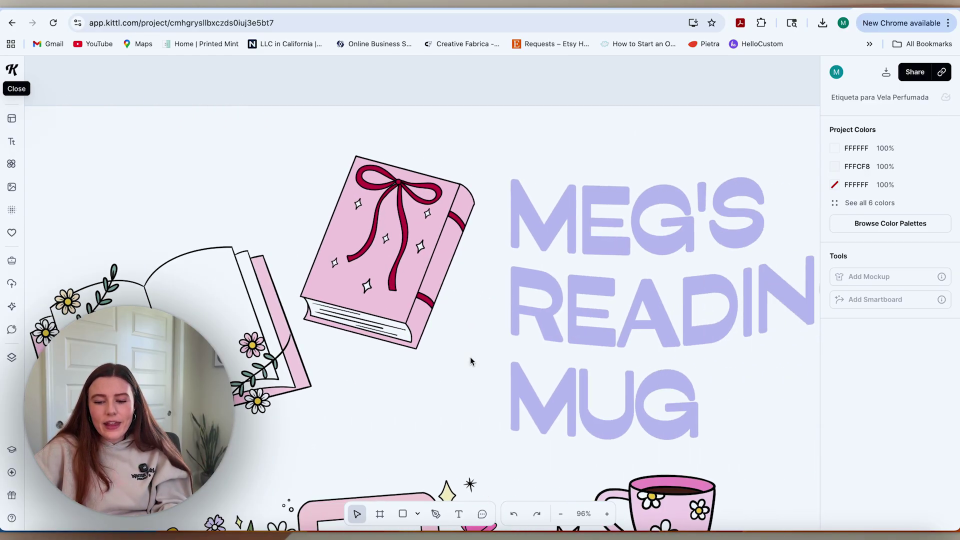
pyautogui.scroll(-5, 470, 356)
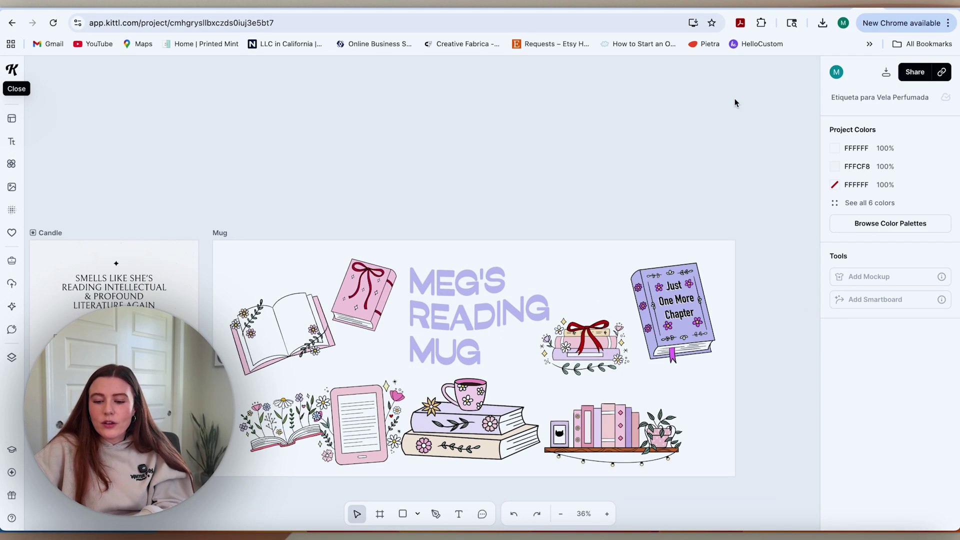
pyautogui.click(547, 241)
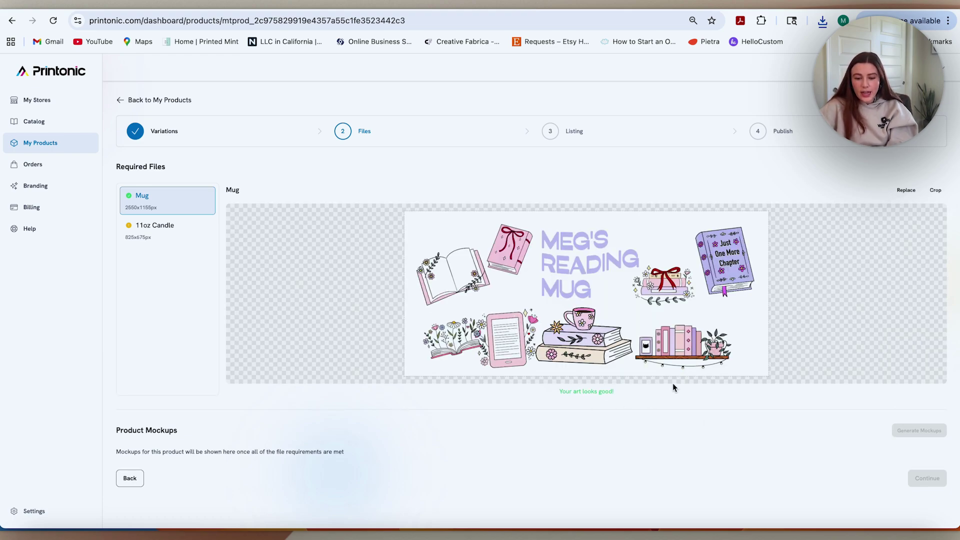
# - Supply the label artwork for the 11oz Candle file and open the generated product mockup
pyautogui.click(187, 228)
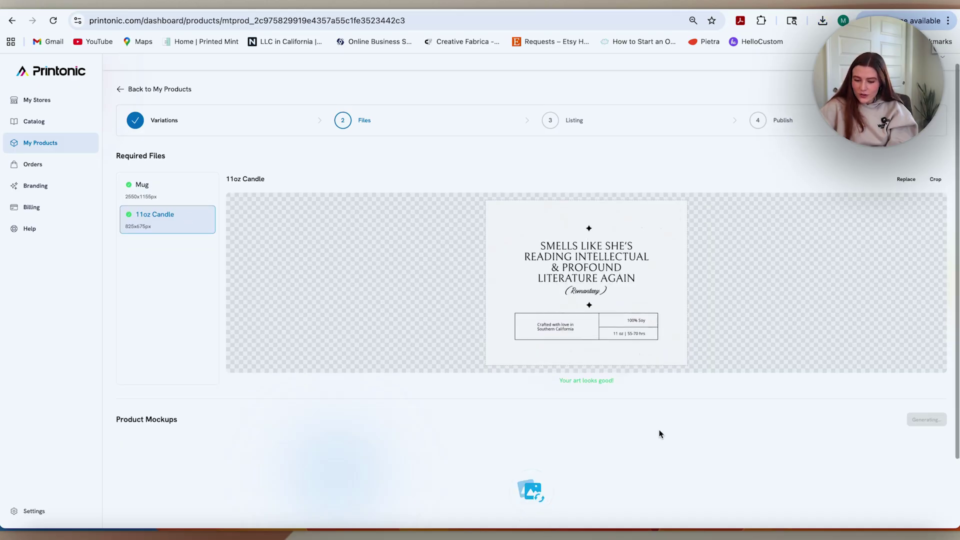
pyautogui.scroll(-2, 660, 433)
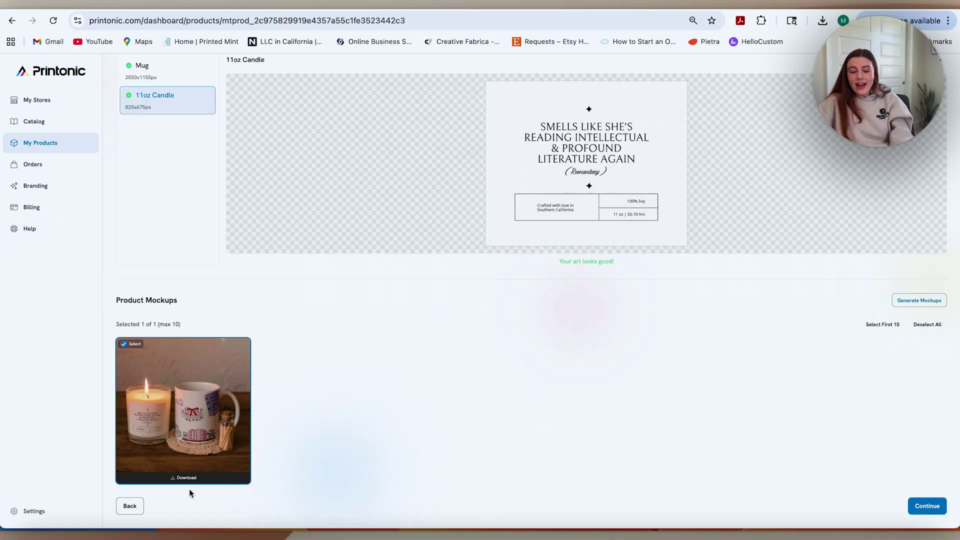
pyautogui.click(204, 450)
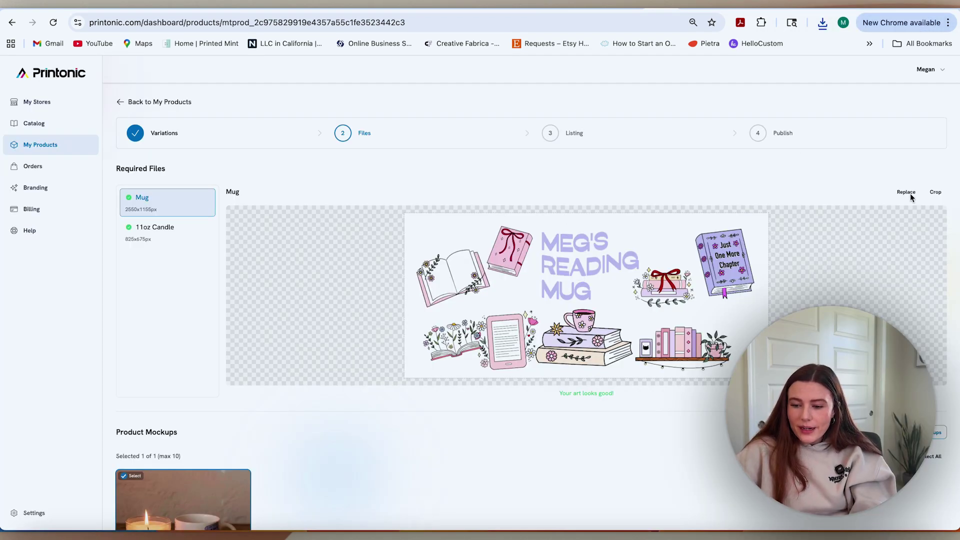
# - Replace the mug artwork, check the enlarged mockup of the gift set and continue to the listing details
pyautogui.click(906, 193)
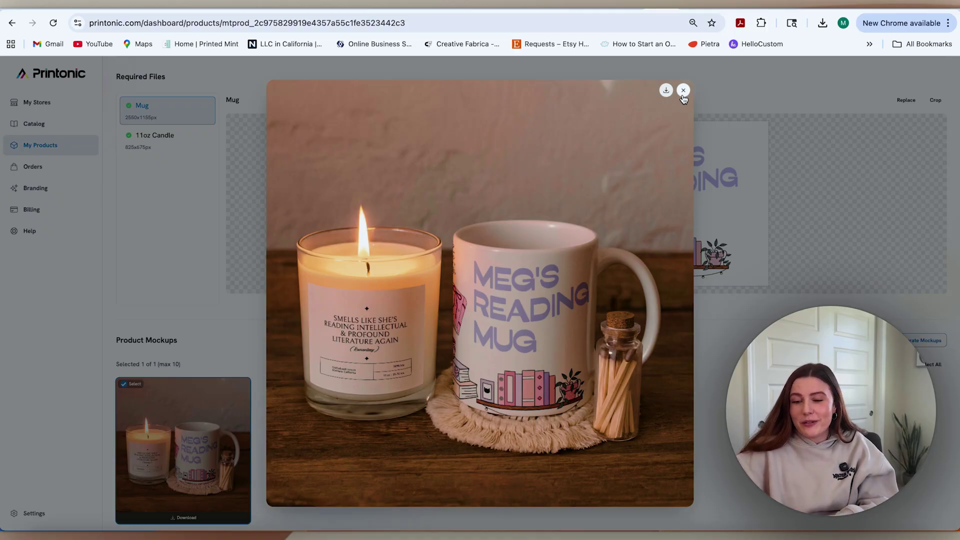
pyautogui.click(683, 91)
pyautogui.scroll(-1, 683, 90)
pyautogui.click(935, 508)
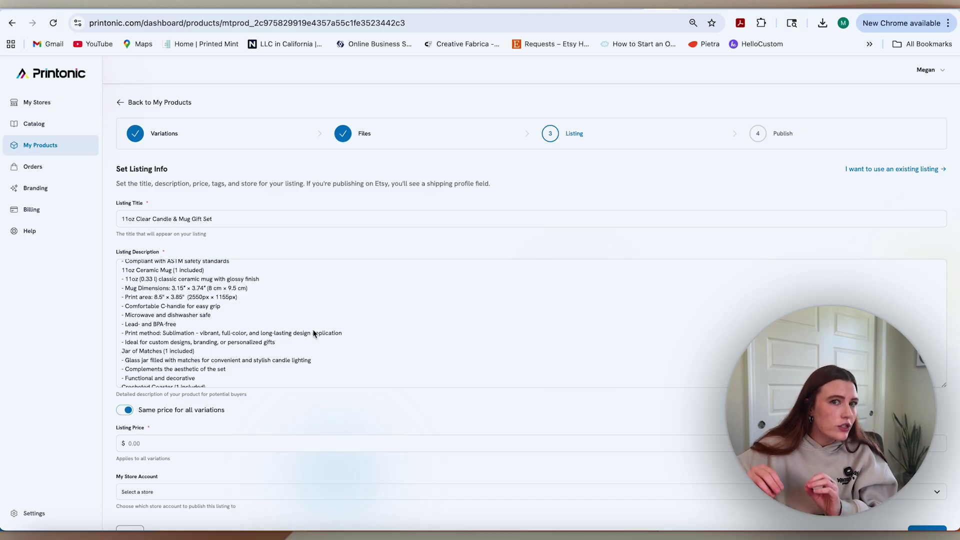
# - Add "Romantasy Book Lover set" in front of the existing listing title
pyautogui.scroll(-2, 313, 329)
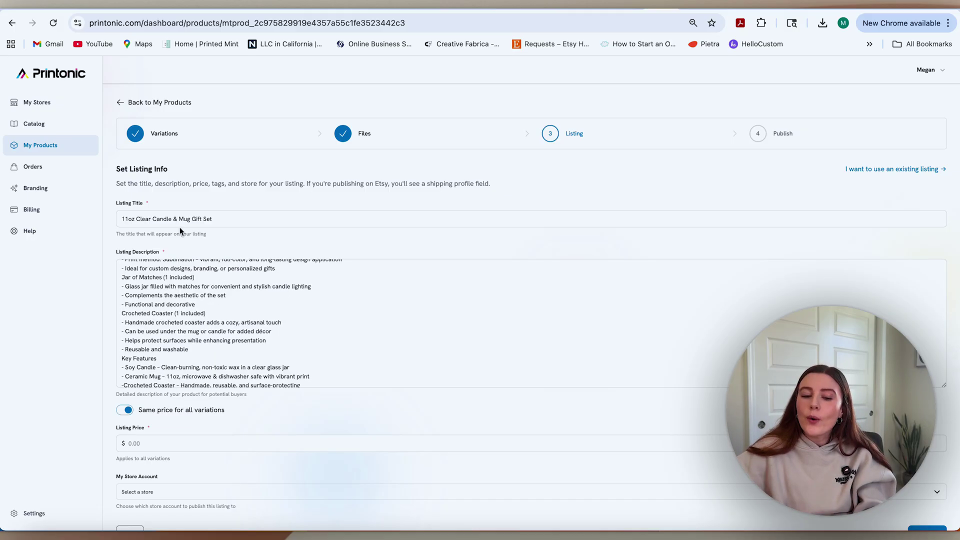
pyautogui.click(119, 218)
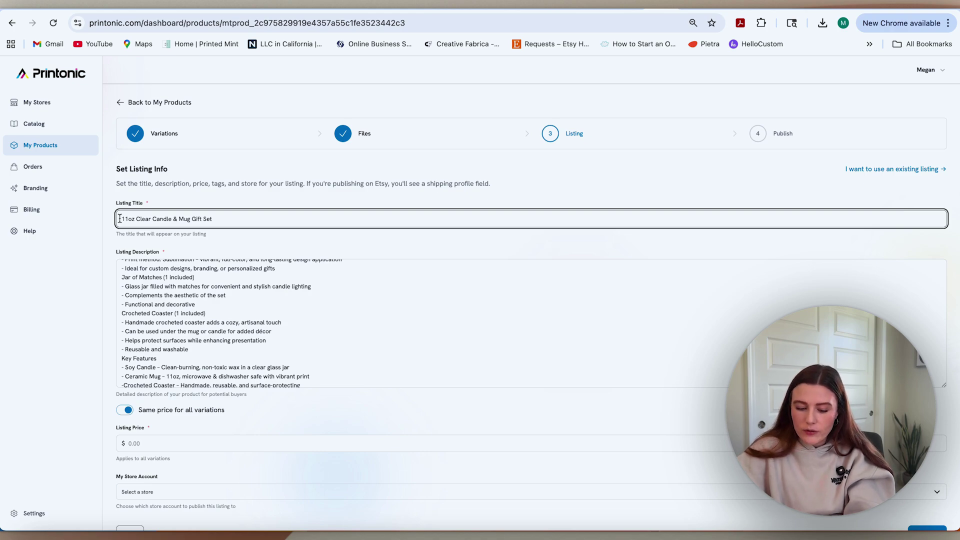
pyautogui.write('Romantasy Book Lover set')
pyautogui.scroll(-2, 270, 350)
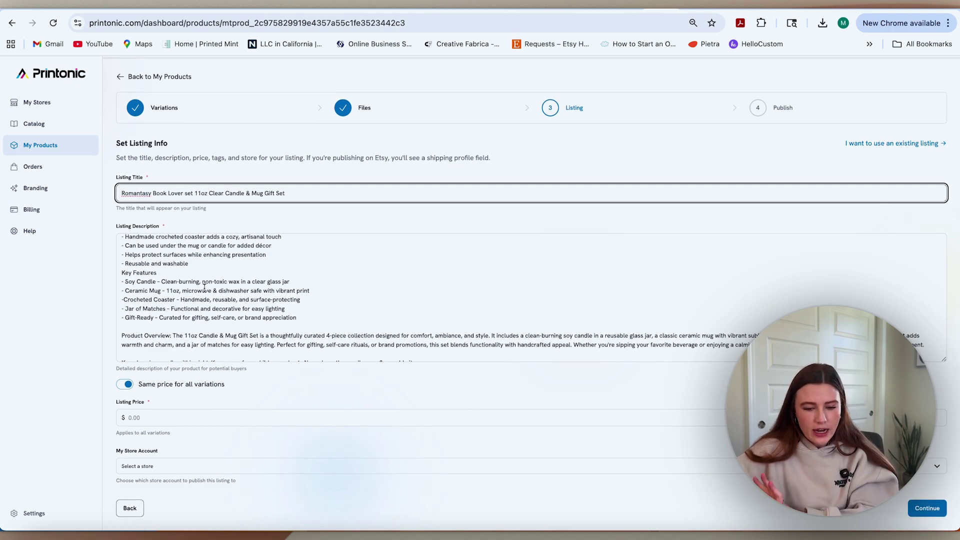
# - Set the listing price to $50 and choose MegitRain as the store account for publishing
pyautogui.scroll(-10, 213, 305)
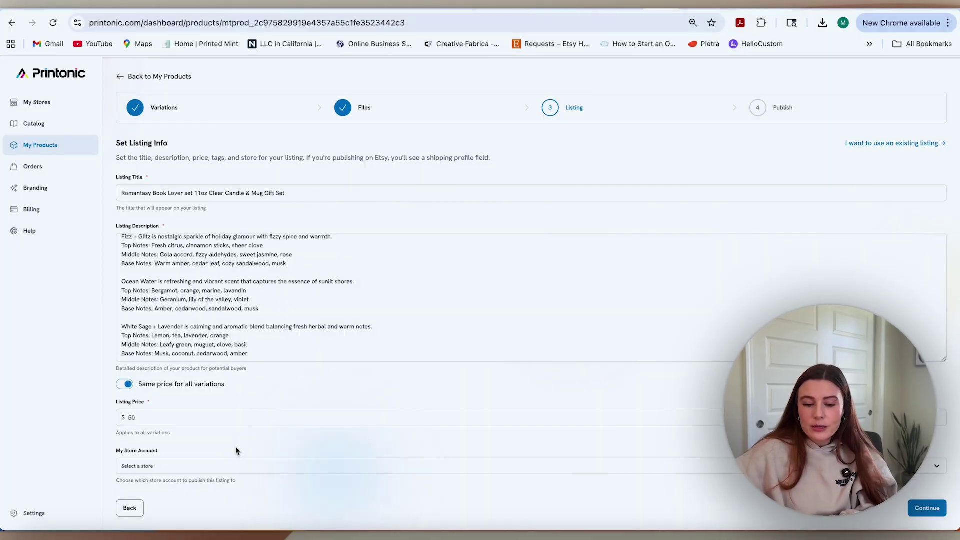
pyautogui.click(237, 464)
pyautogui.click(220, 487)
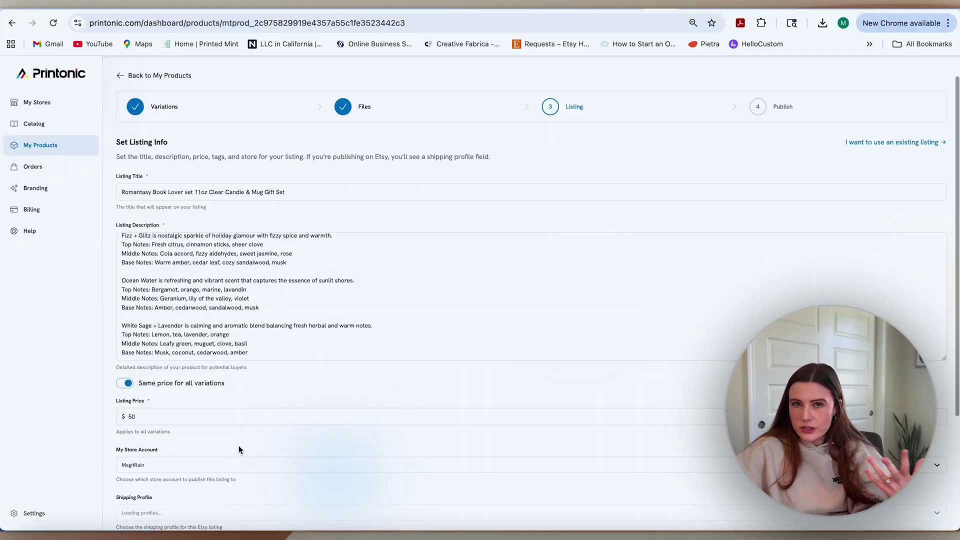
pyautogui.scroll(-3, 235, 453)
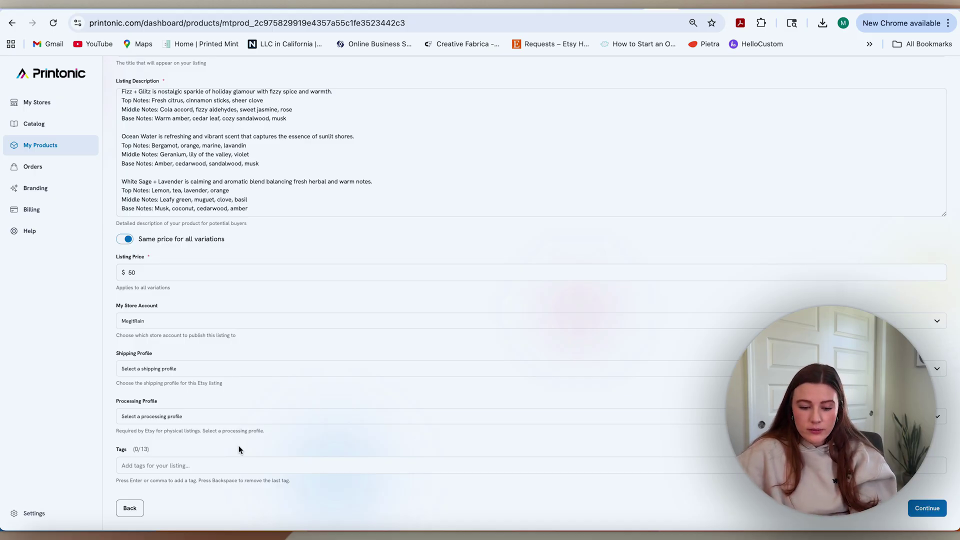
# - Assign the shipping profile "Standard: Lumient, 1468 // 1048 - 9oz Soy Scented Candle" and the 4-6 days made-to-order processing profile, and continue to the review
pyautogui.click(198, 368)
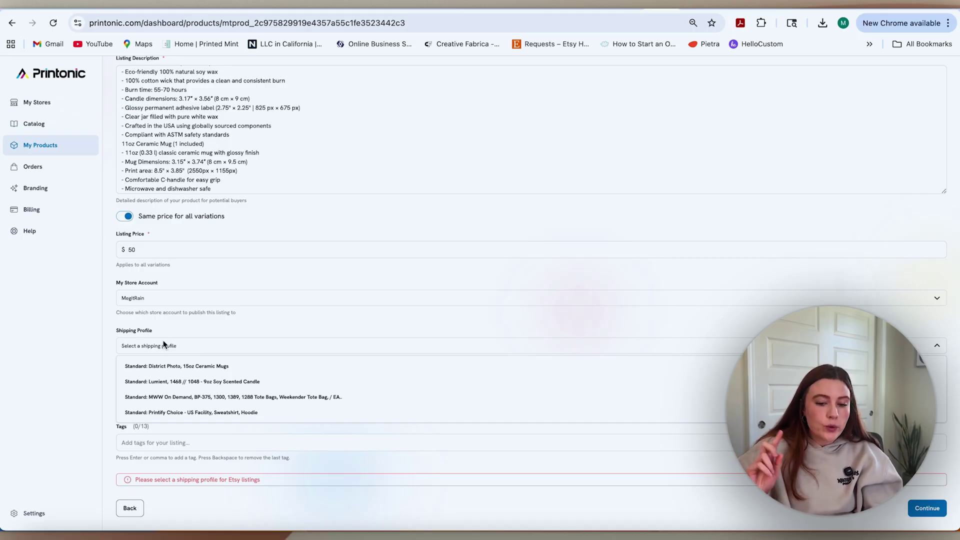
pyautogui.click(169, 383)
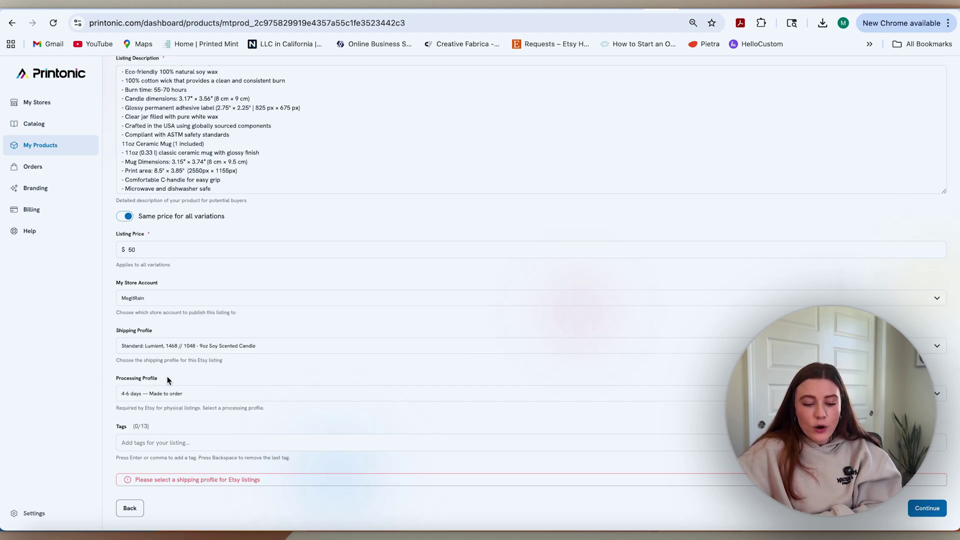
pyautogui.click(192, 396)
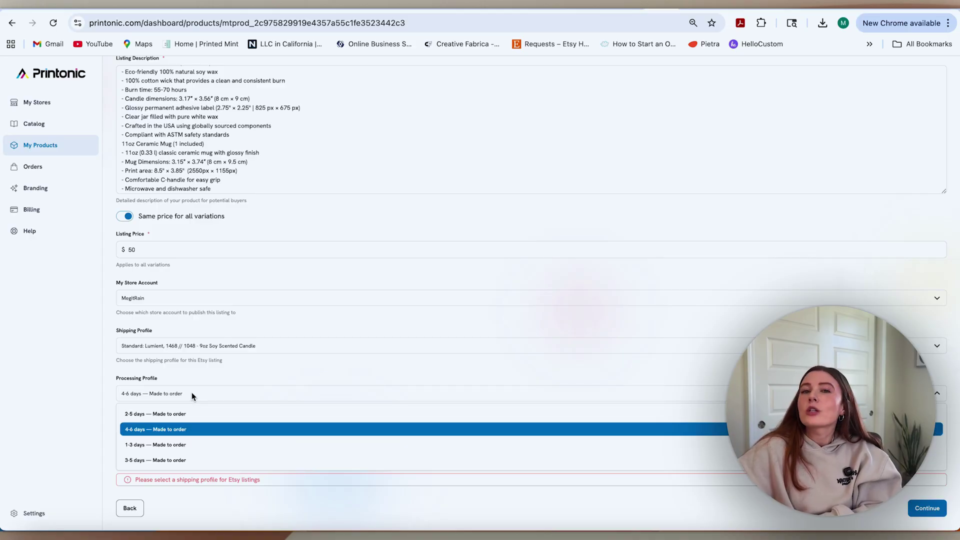
pyautogui.click(166, 428)
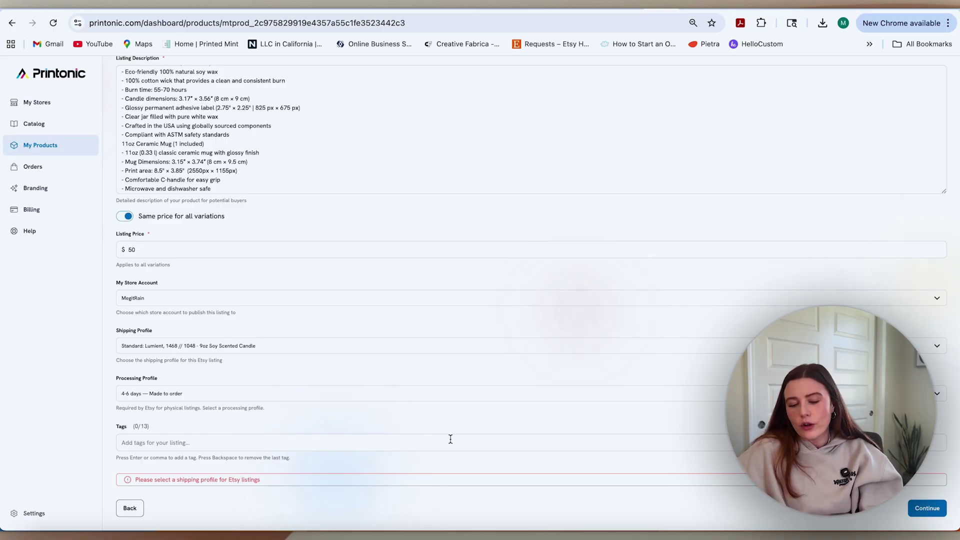
pyautogui.click(938, 515)
# - Review the listing details, scent variations and images of the gift set and publish the product
pyautogui.scroll(4, 481, 218)
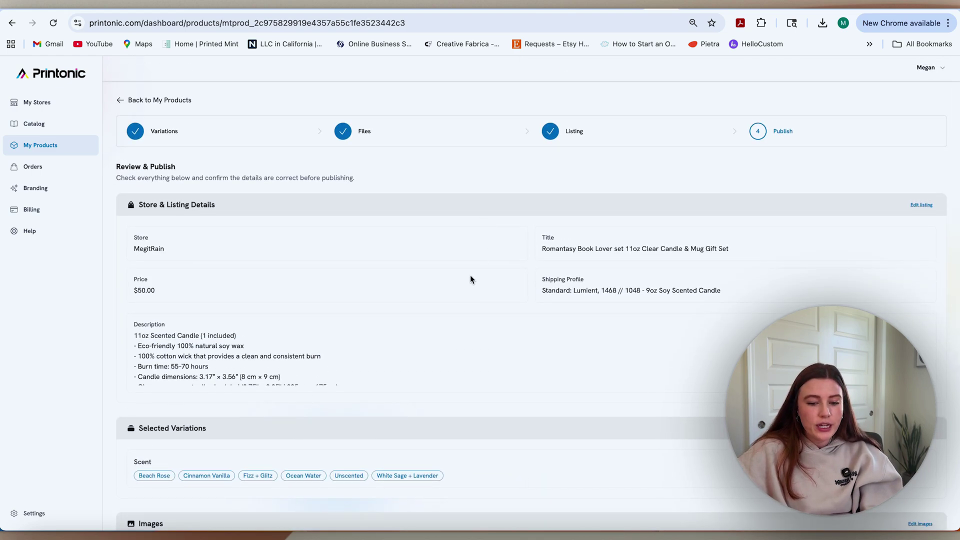
pyautogui.scroll(-2, 410, 290)
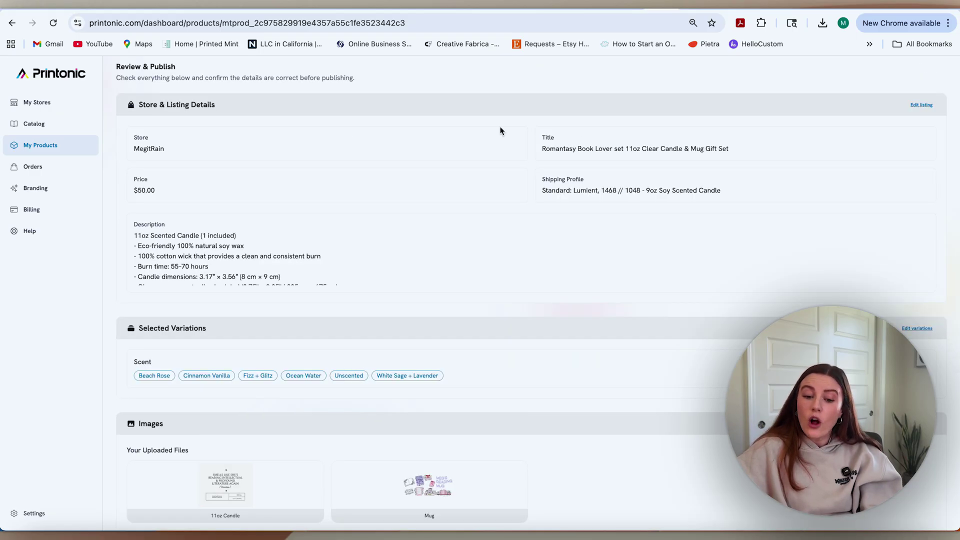
pyautogui.scroll(-4, 301, 448)
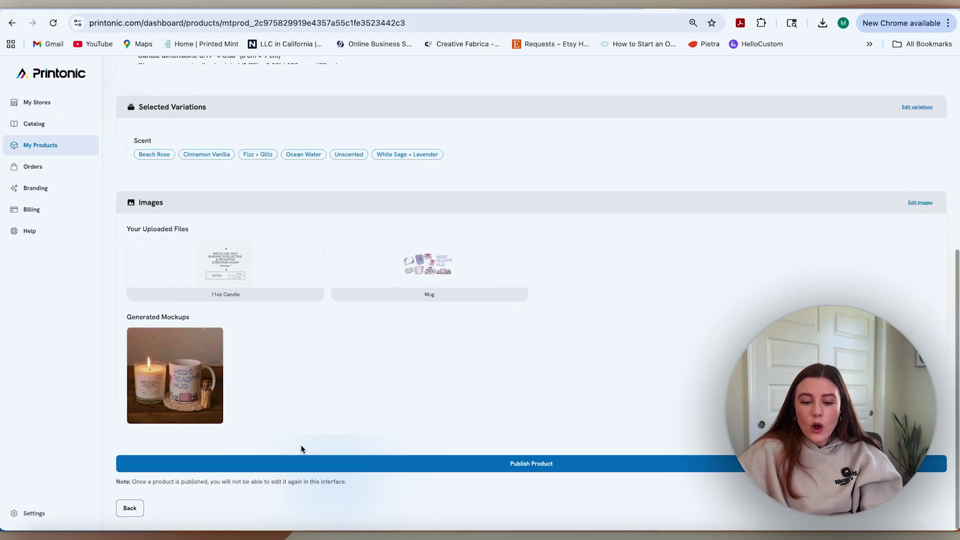
pyautogui.click(533, 466)
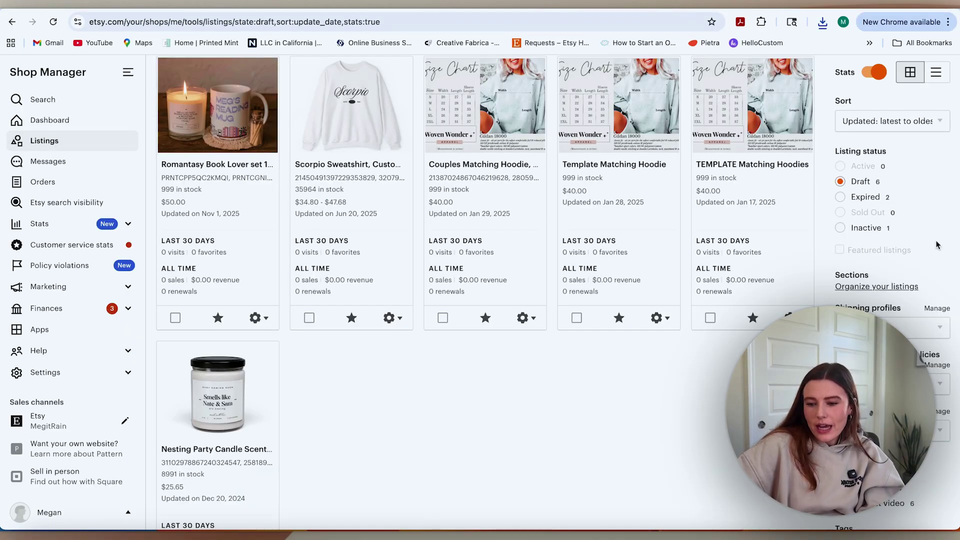
# - Open the Romantasy Book Lover set draft in Etsy Shop Manager and examine its title, photos and full description
pyautogui.click(222, 131)
pyautogui.scroll(-5, 420, 390)
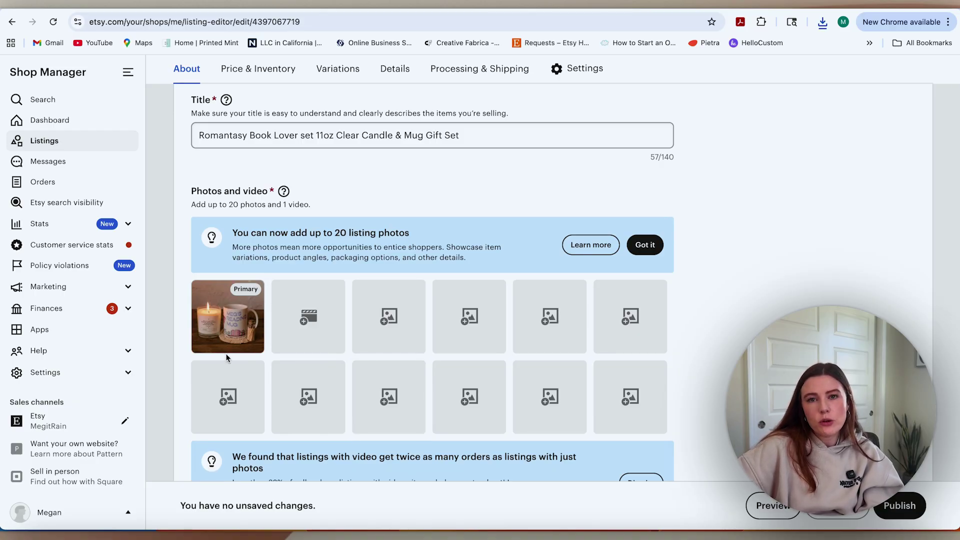
pyautogui.moveTo(226, 324)
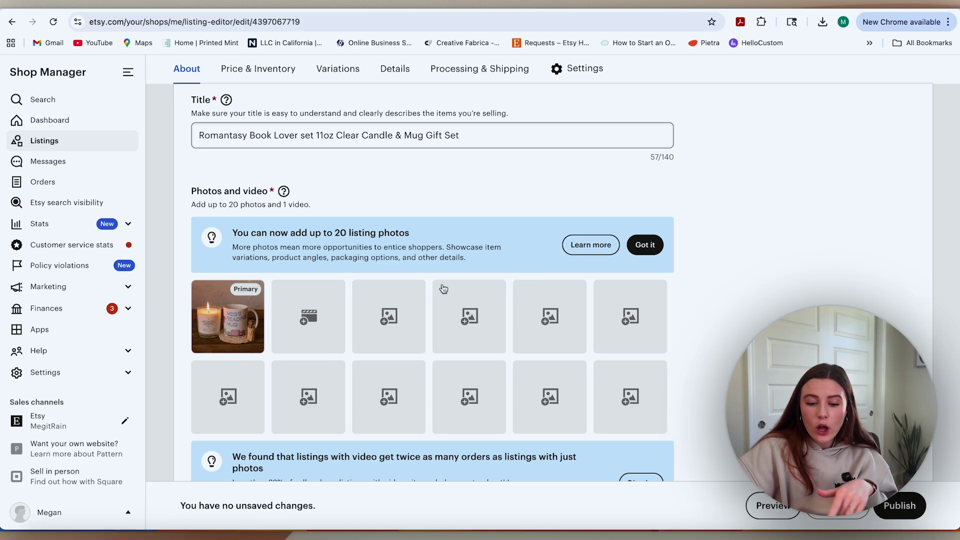
pyautogui.scroll(-10, 476, 332)
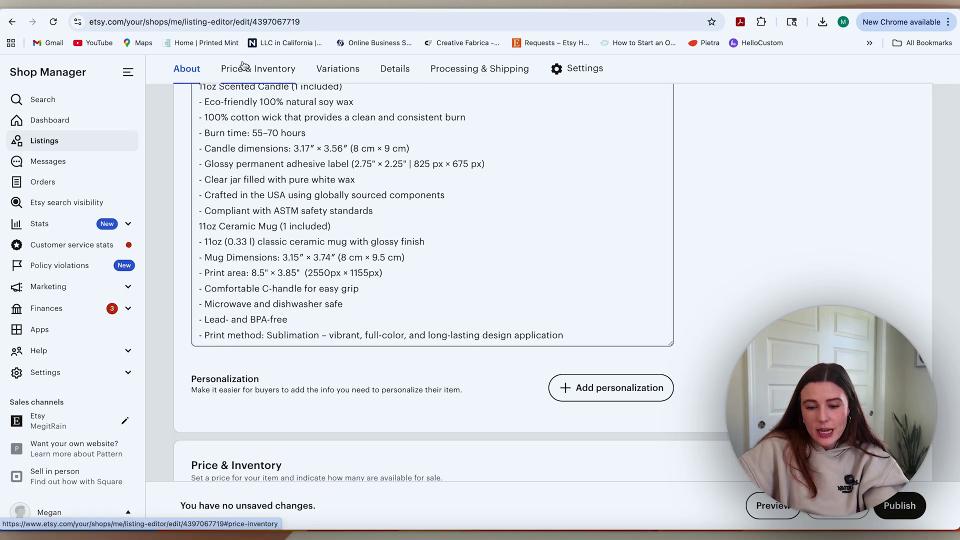
pyautogui.scroll(3, 354, 171)
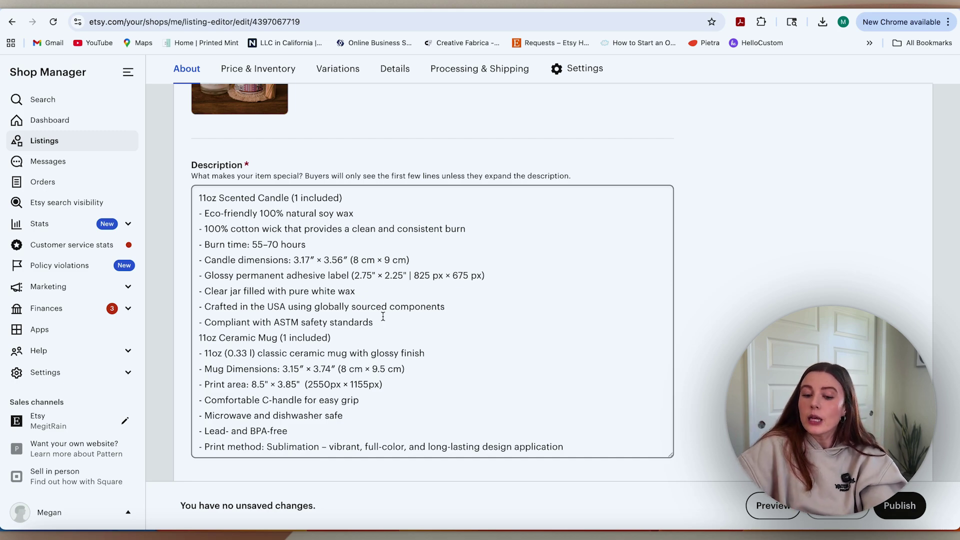
pyautogui.scroll(-3, 384, 316)
pyautogui.scroll(-1, 383, 406)
pyautogui.scroll(-2, 380, 404)
pyautogui.scroll(4, 329, 210)
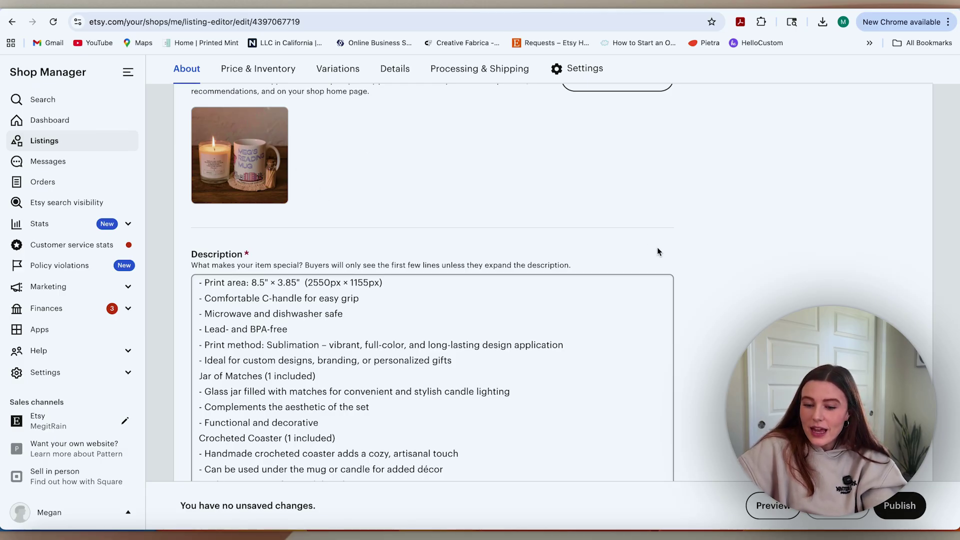
pyautogui.scroll(-3, 657, 247)
pyautogui.scroll(-4, 657, 247)
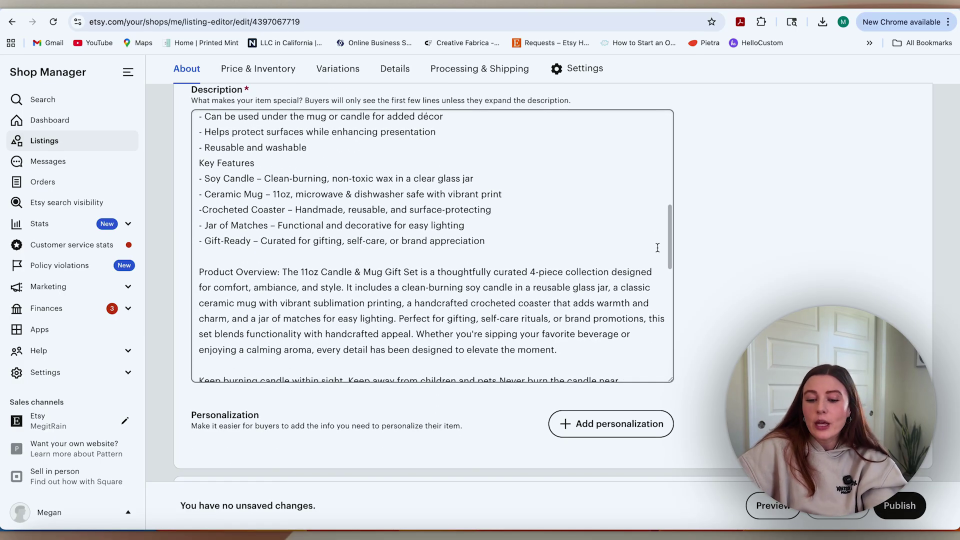
pyautogui.scroll(-3, 657, 247)
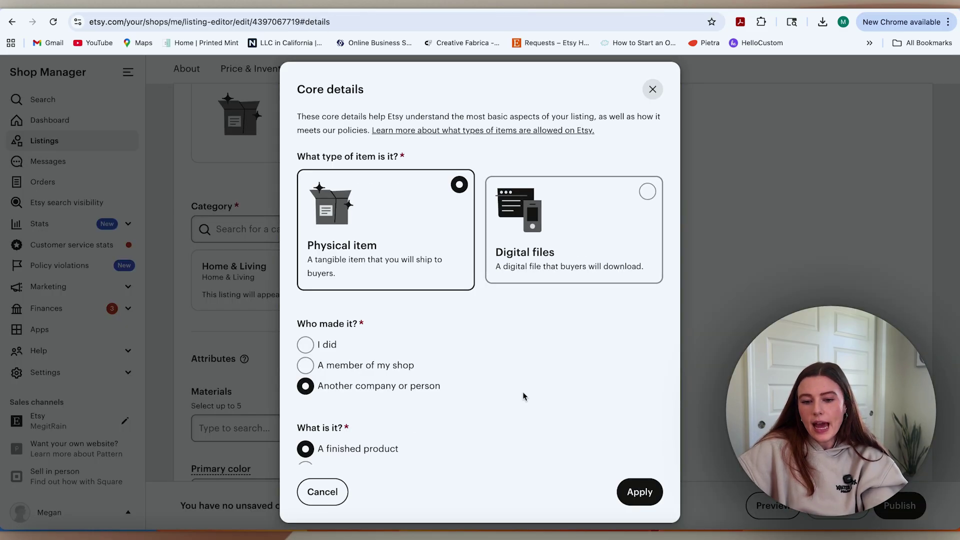
# - Open the production partner selection in the listing's core details and the choice of a different shipping option
pyautogui.scroll(-3, 524, 396)
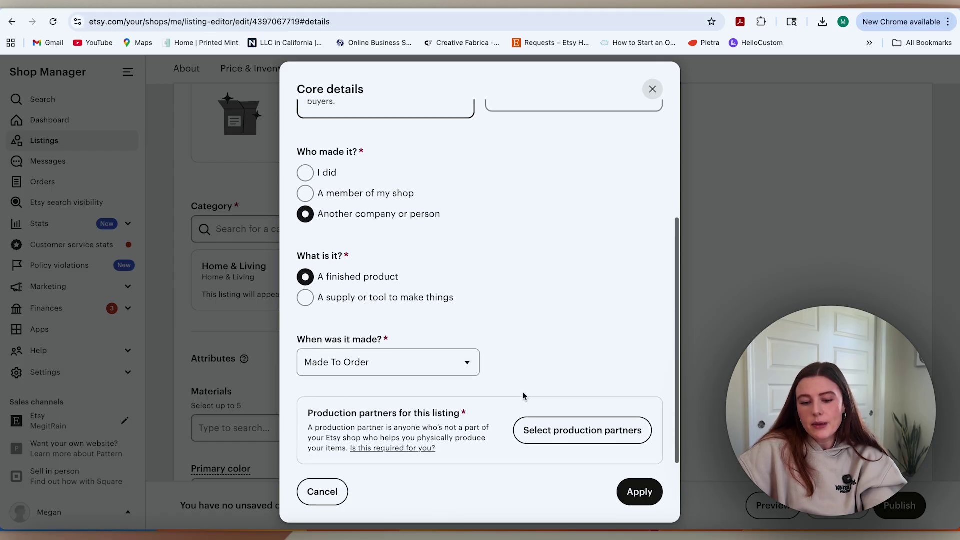
pyautogui.click(591, 441)
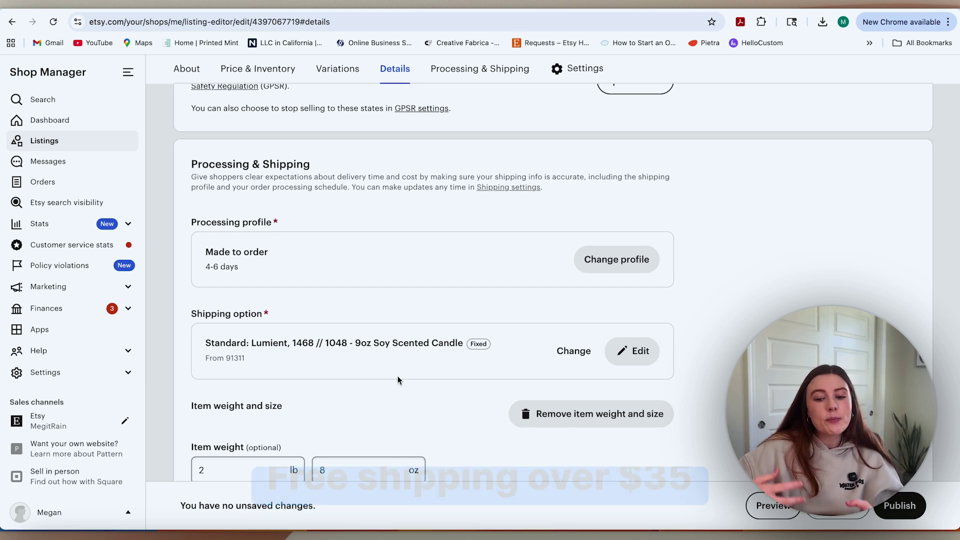
pyautogui.click(576, 342)
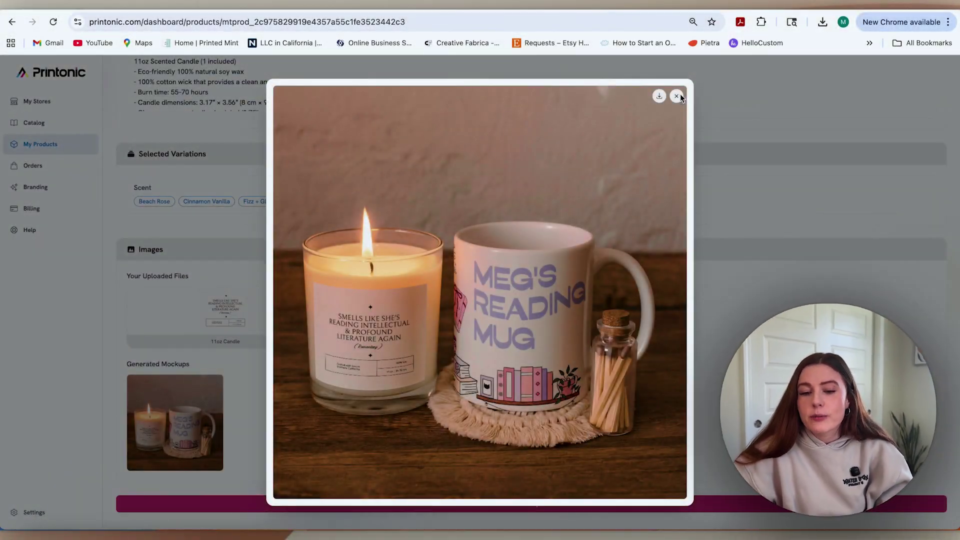
# - Close the enlarged gift set mockup in Printonic and look over the Orders and Billing pages
pyautogui.click(680, 95)
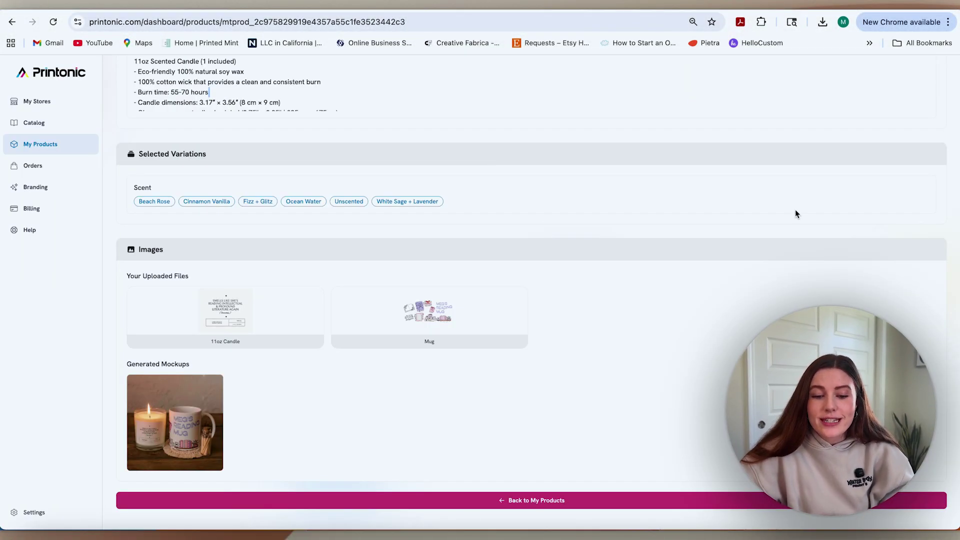
pyautogui.click(50, 170)
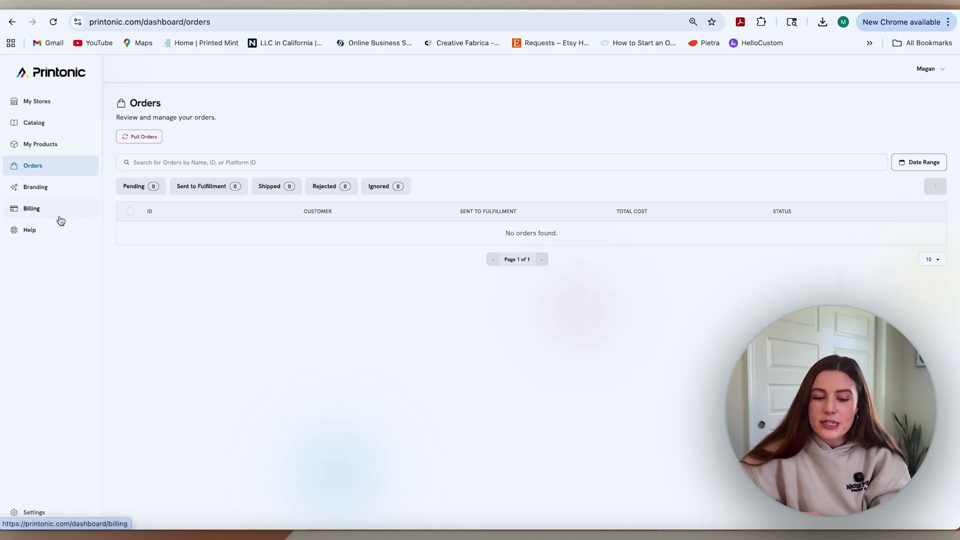
pyautogui.click(58, 214)
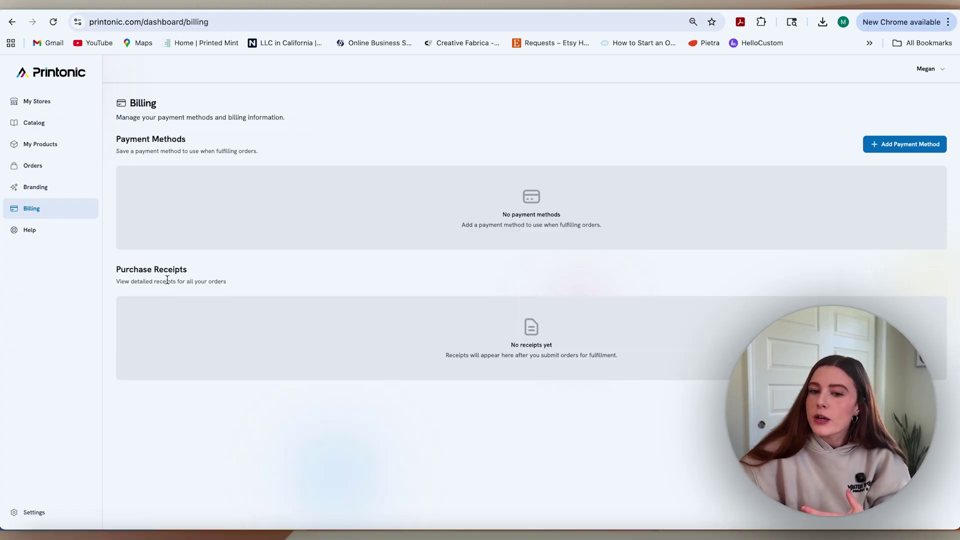
# - Open the package insert settings for the MegitRain store in Printonic's branding options
pyautogui.click(36, 187)
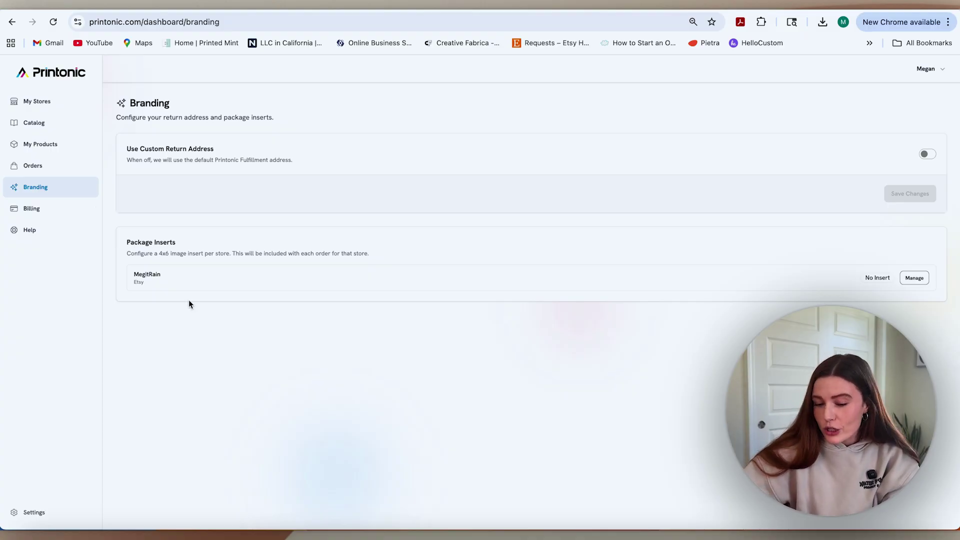
pyautogui.click(915, 279)
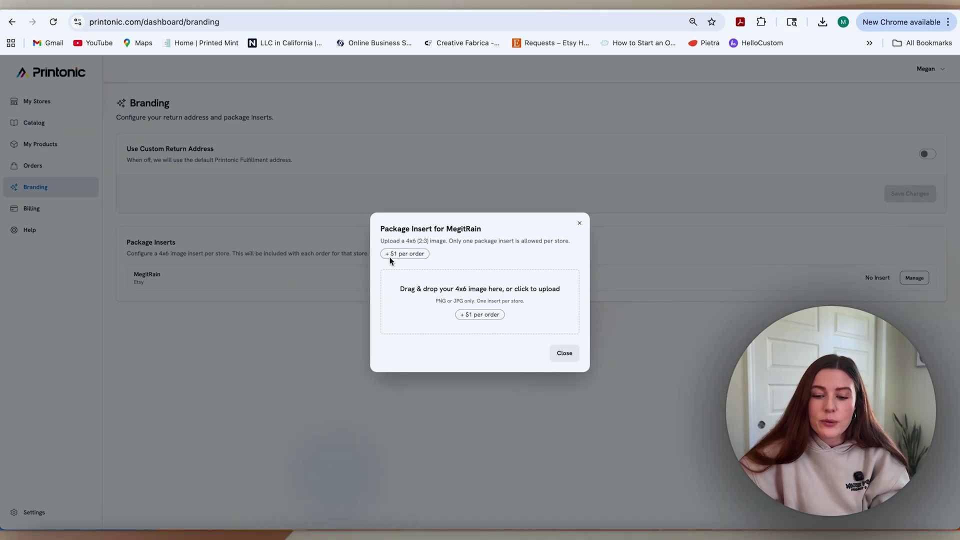